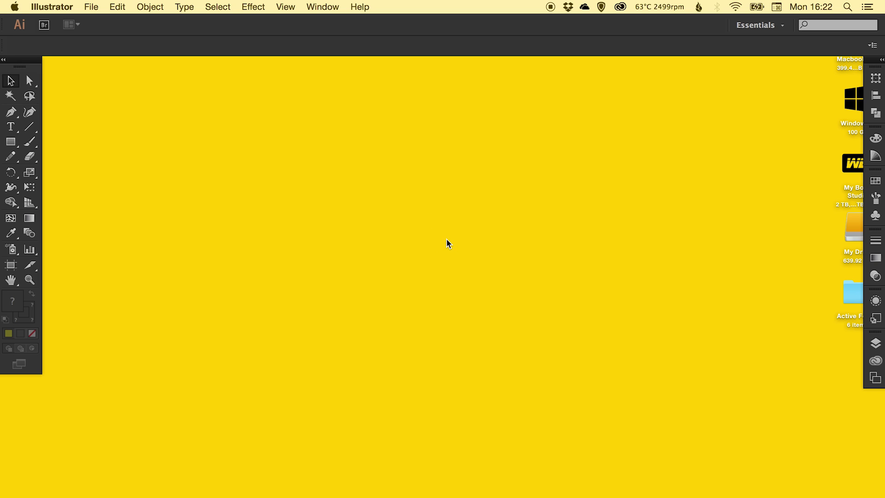
- Create a new RGB document with one 1170 × 1170 px artboard in pixels
click(91, 7)
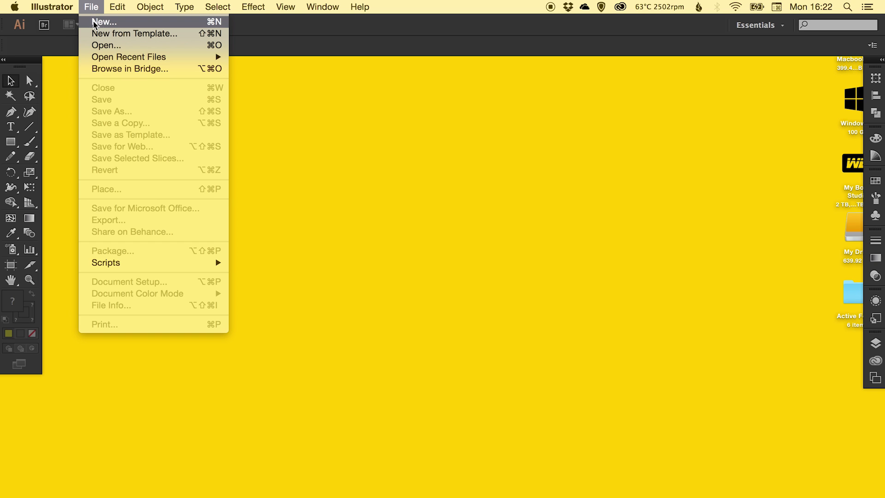
click(202, 23)
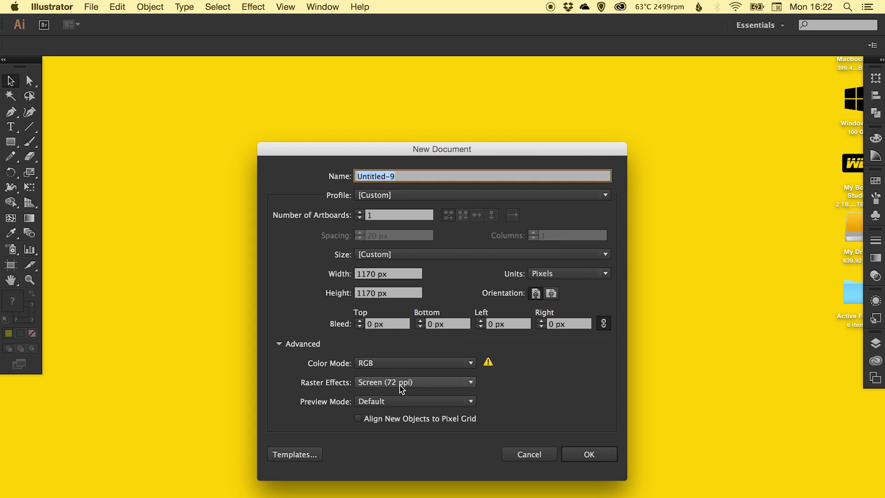
click(589, 454)
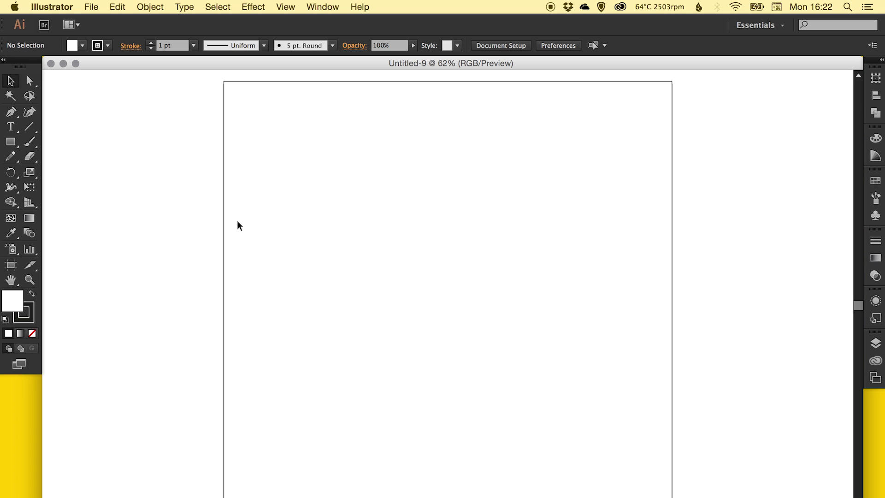
- Draw an exact 70 × 70 px square with the Rectangle tool and zoom in on it
click(10, 141)
click(249, 190)
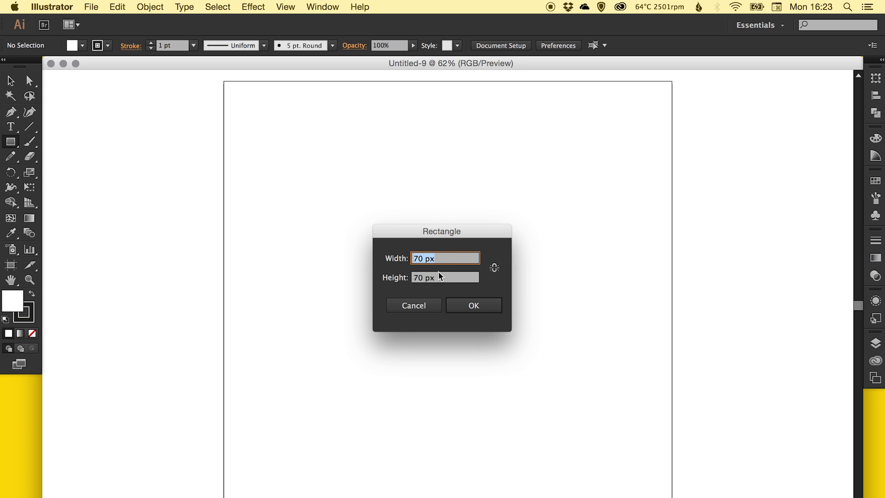
click(475, 306)
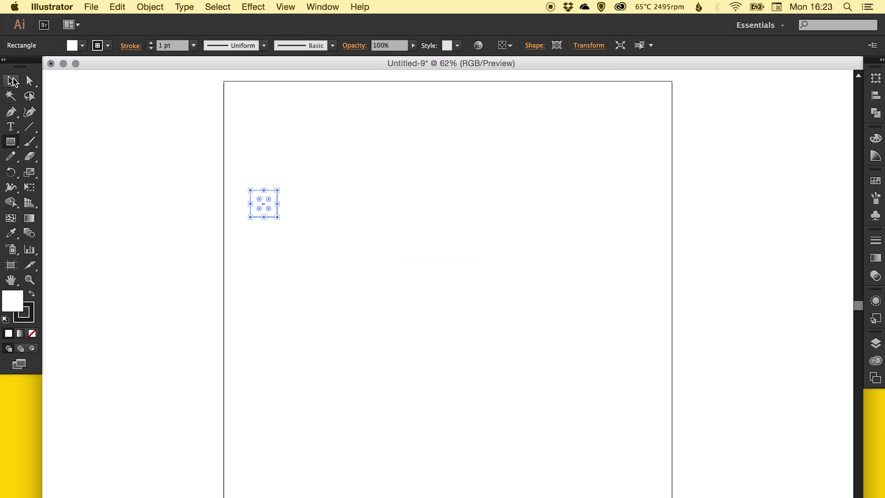
key(z)
drag(196, 143, 342, 280)
key(v)
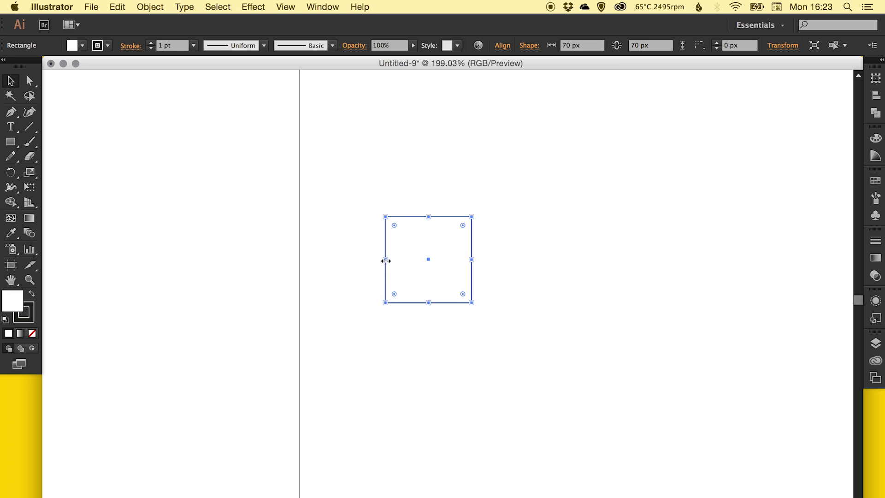
- Give the square no stroke and a red fill from the Swatches panel
click(28, 317)
click(32, 333)
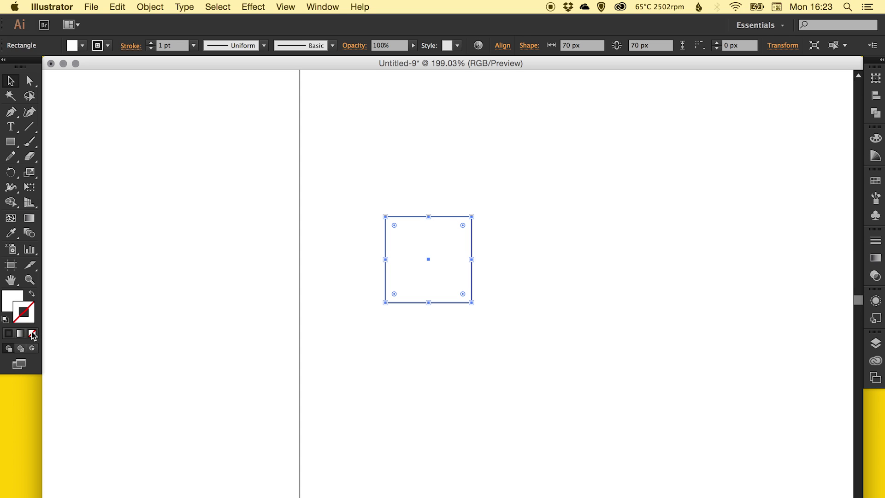
click(12, 300)
click(873, 181)
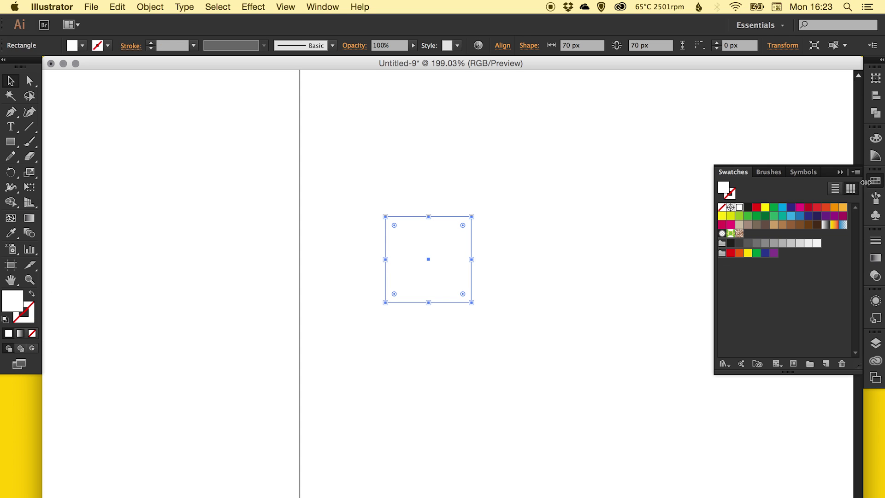
click(757, 207)
- Move the red square against the artboard's left edge and toggle Snap to Point
drag(416, 248, 337, 233)
click(253, 140)
click(291, 10)
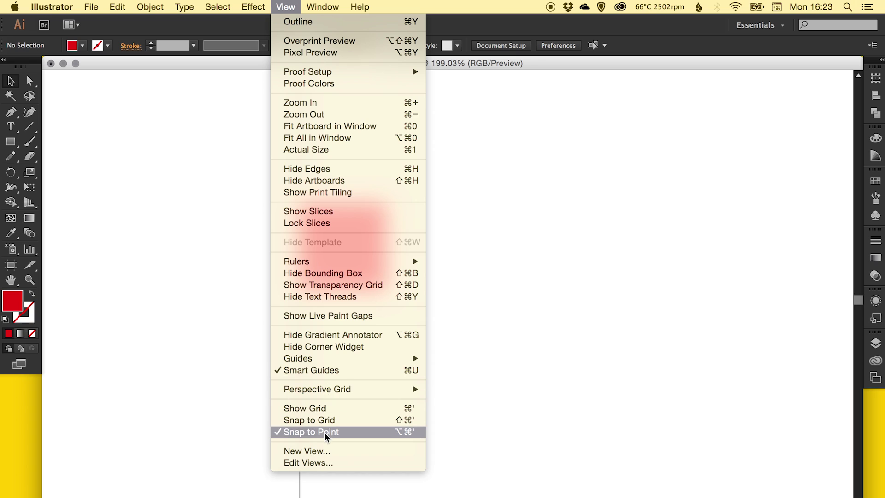
click(353, 435)
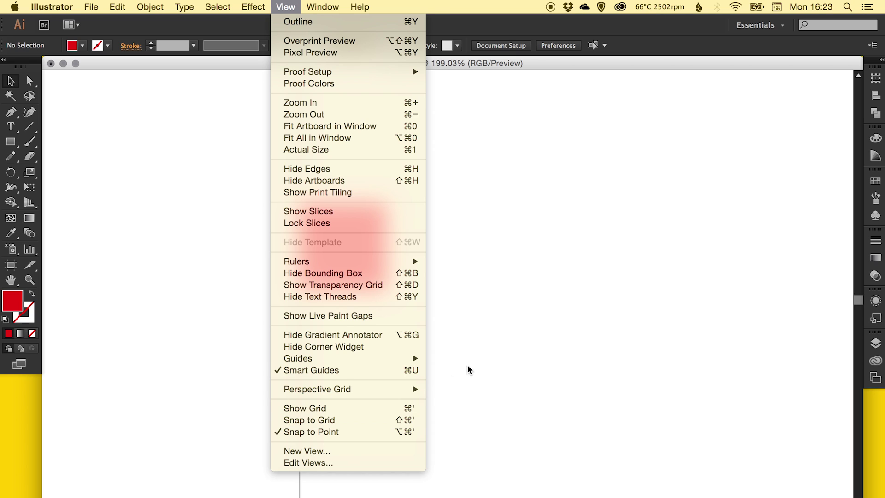
- Draw a second square at exactly 30 × 30 px with the Rectangle tool
click(11, 144)
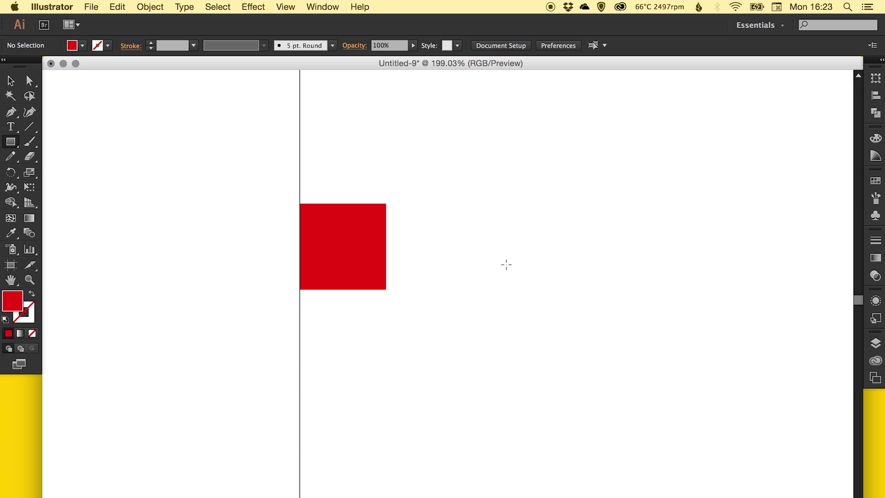
click(465, 245)
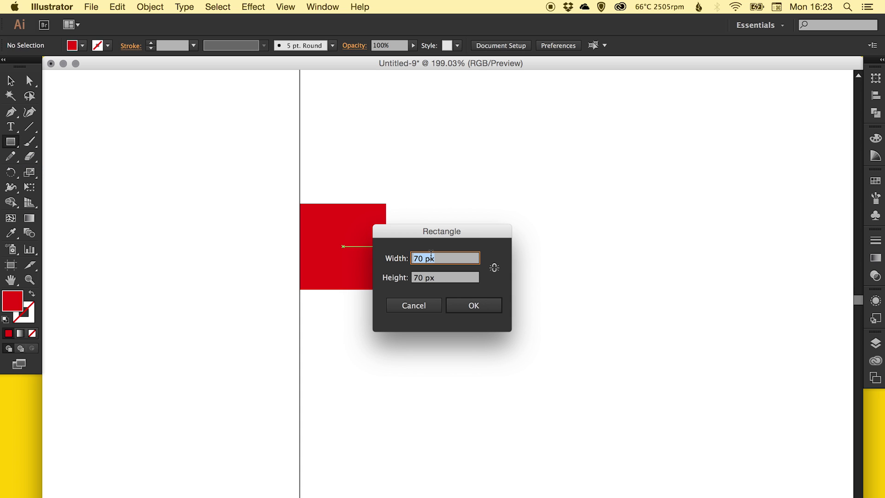
text(30)
key(Tab)
text(30)
key(Return)
key(v)
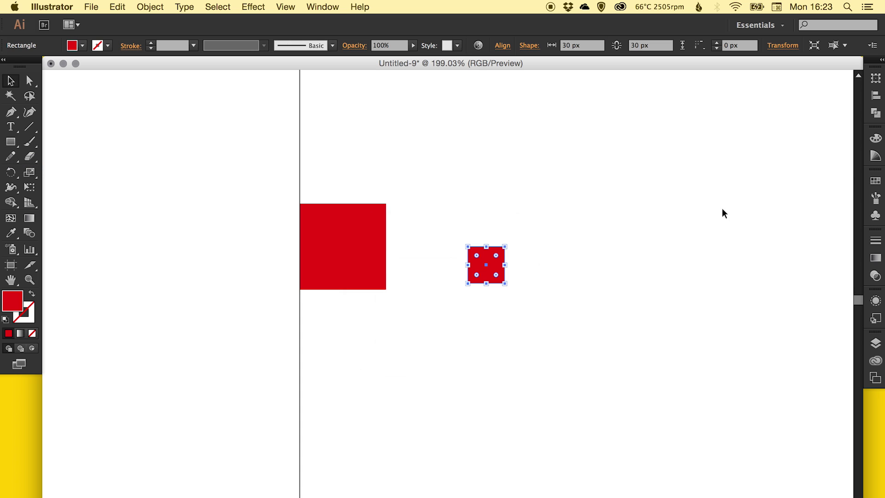
- Fill the small square yellow and snap it against the red square's top-right side
click(875, 181)
click(765, 207)
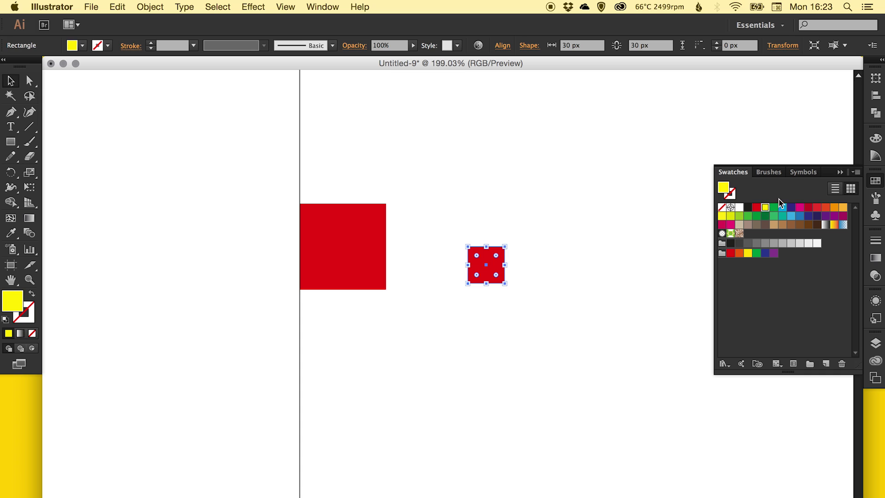
click(875, 181)
drag(491, 276, 436, 232)
click(459, 198)
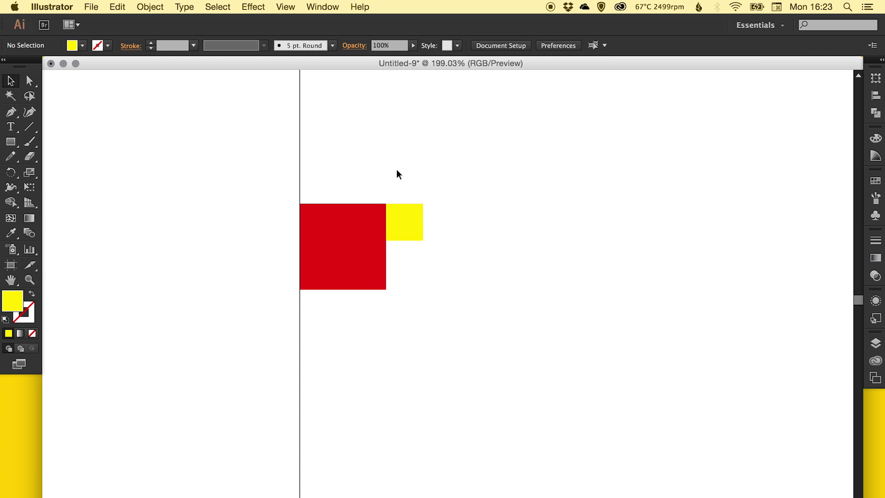
- Show rulers and zoom in closely on the red and yellow squares
click(285, 7)
mouse_move(349, 261)
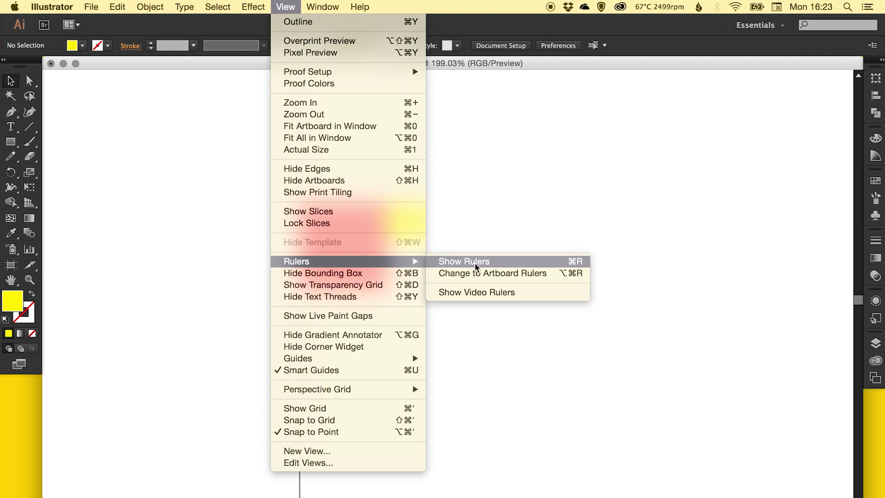
click(502, 260)
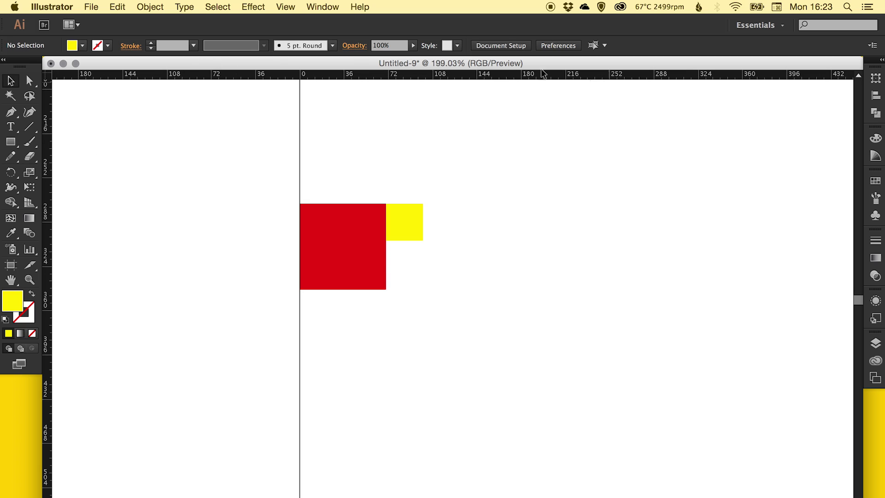
key(z)
drag(236, 138, 416, 269)
key(v)
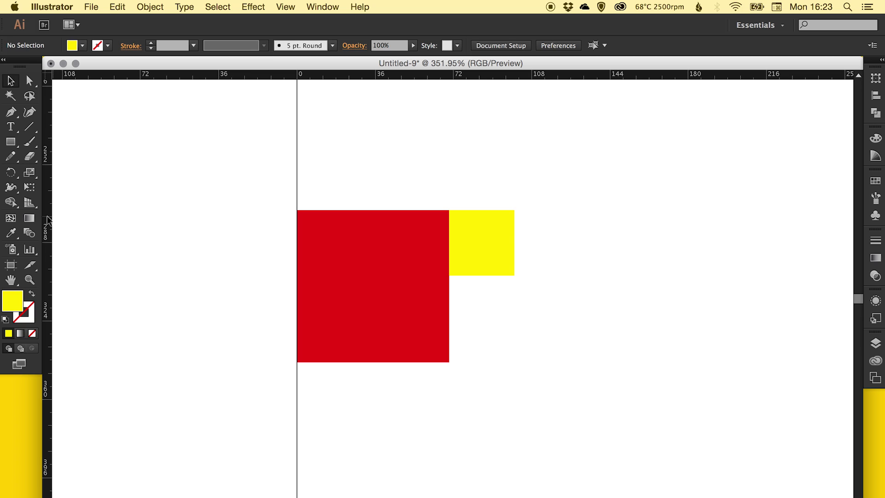
- Drag vertical guides from the ruler to x = 0, 70 and 100 px along the squares' edges
drag(47, 215, 297, 195)
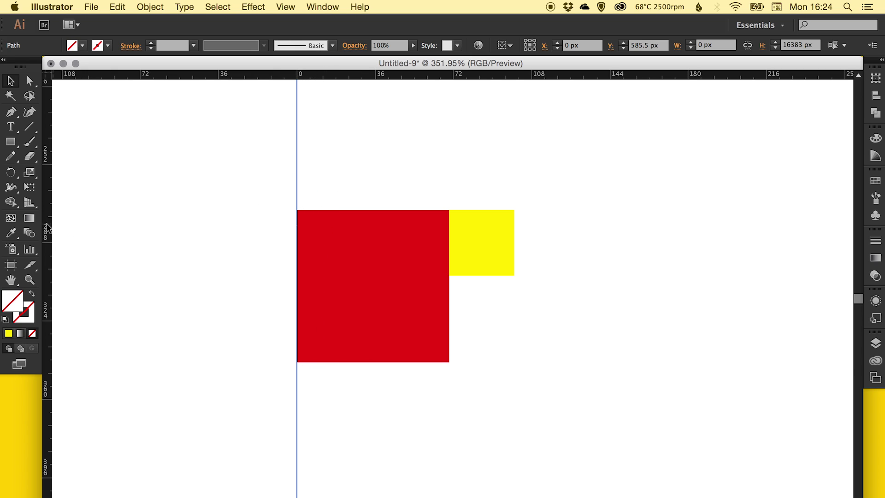
drag(48, 224, 449, 213)
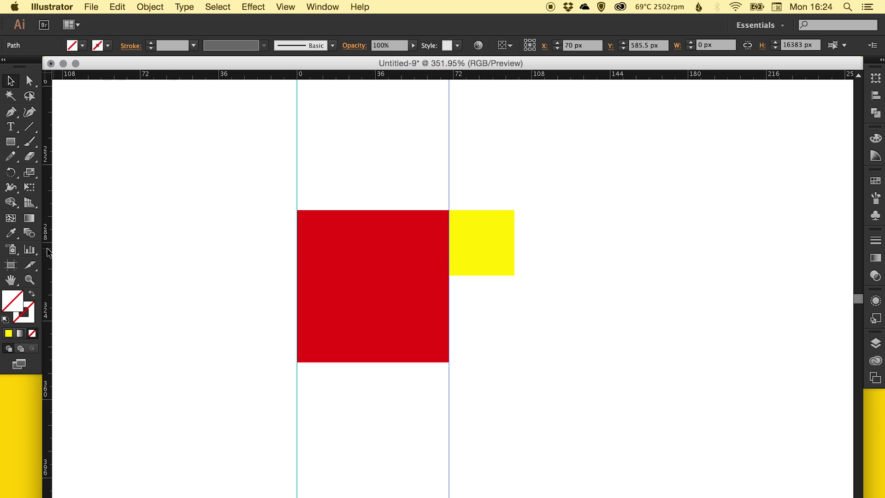
drag(53, 243, 514, 212)
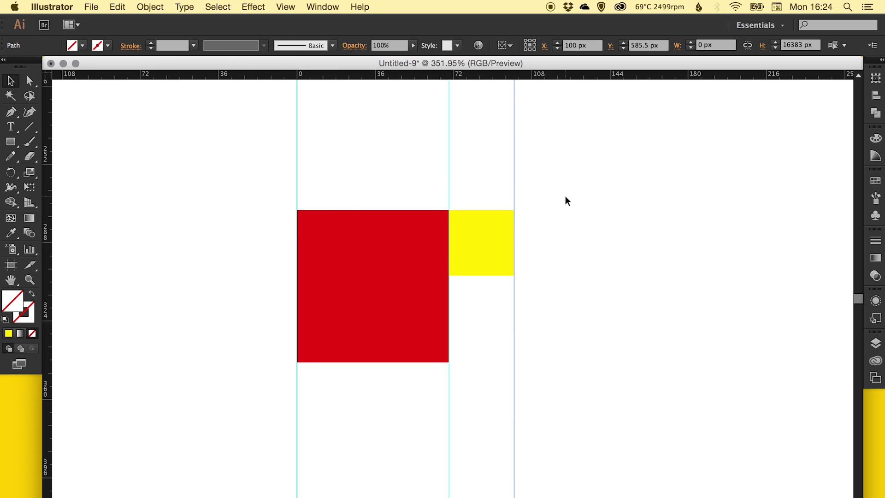
click(594, 151)
- Zoom out, pan, and zoom back in to verify the guides meet the squares' edges
key(super+minus)
key(super+minus)
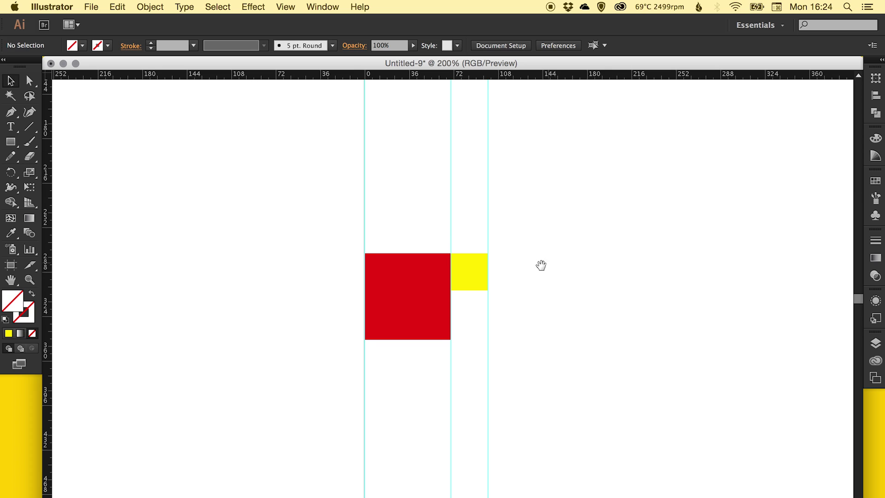
drag(541, 265, 438, 286)
key(z)
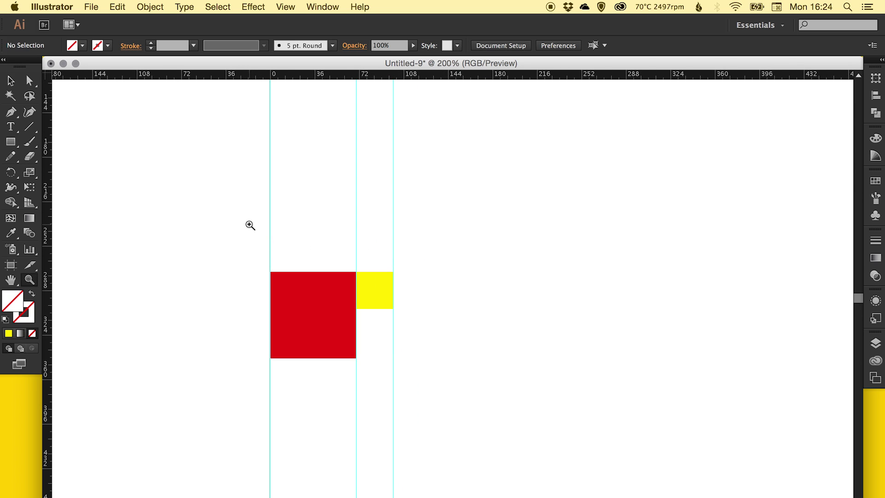
drag(250, 225, 427, 275)
key(v)
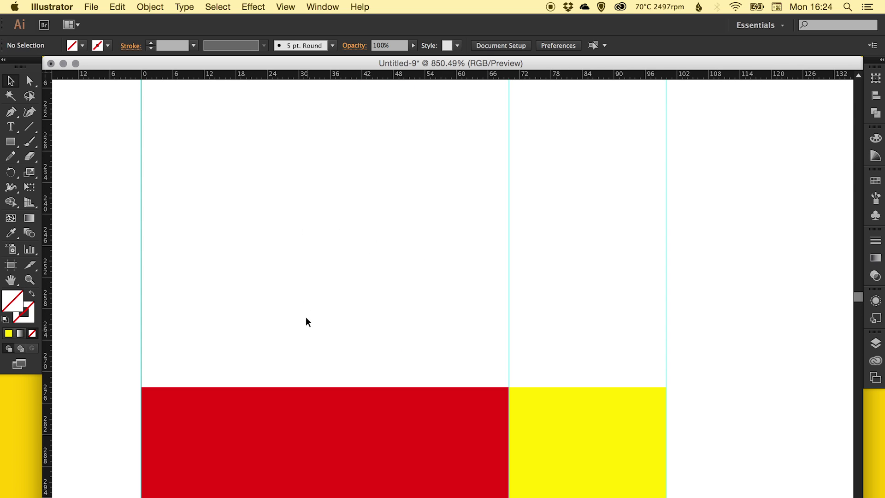
key(super+minus)
key(super+minus)
key(super+minus)
key(super+minus)
drag(446, 311, 343, 315)
- Toggle View > Guides > Lock Guides and drag the x = 70 px guide, leaving it in place
click(287, 8)
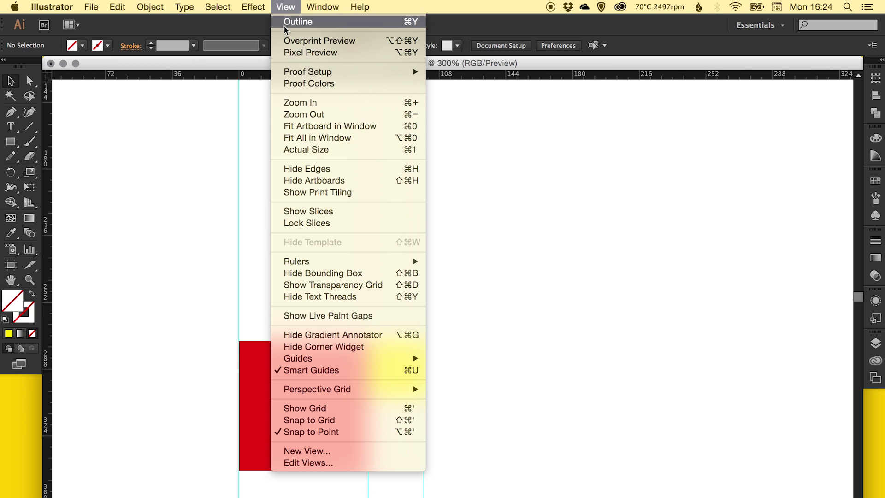
mouse_move(348, 359)
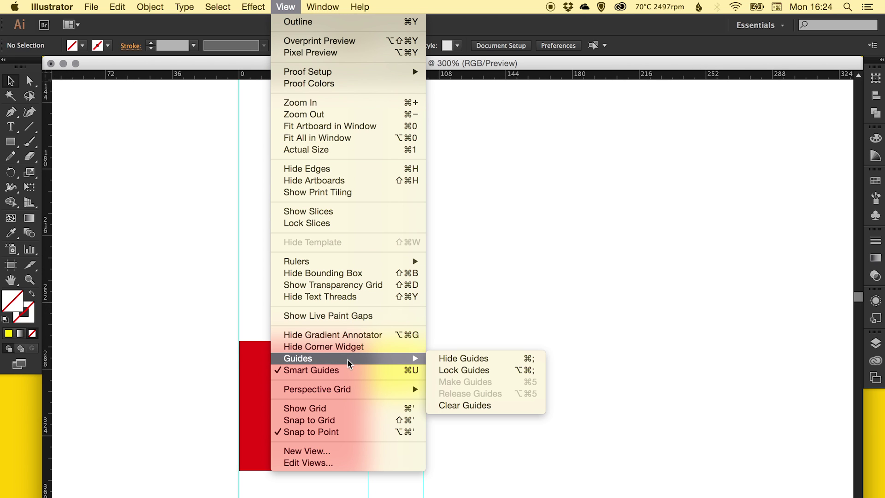
click(484, 371)
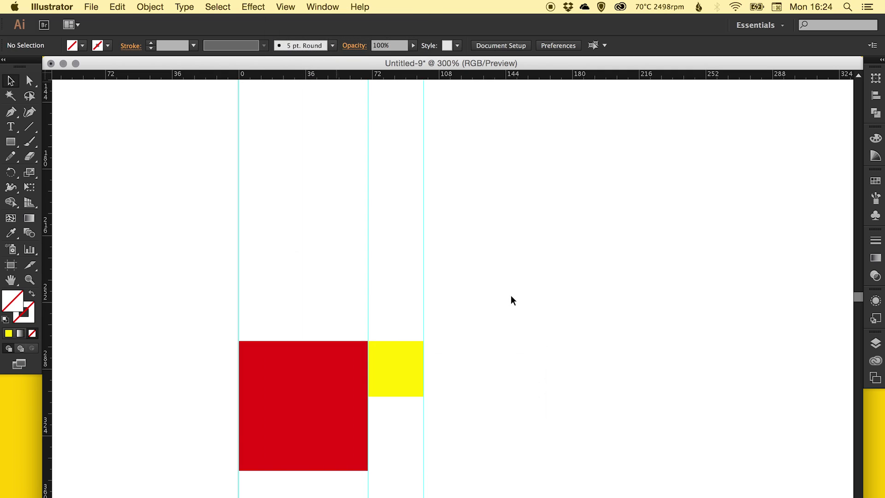
mouse_move(368, 292)
mouse_down()
mouse_move(339, 291)
mouse_move(368, 291)
mouse_up()
scroll(457, 300, down, 3)
scroll(456, 300, right, 2)
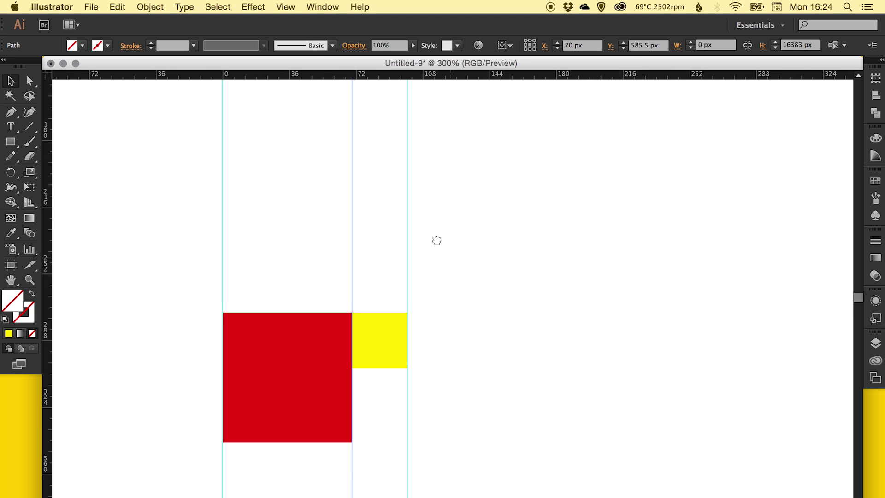
- Fit the artboard, select the three guides, and Alt-drag a copy one 100 px column step right
click(437, 242)
key(super+0)
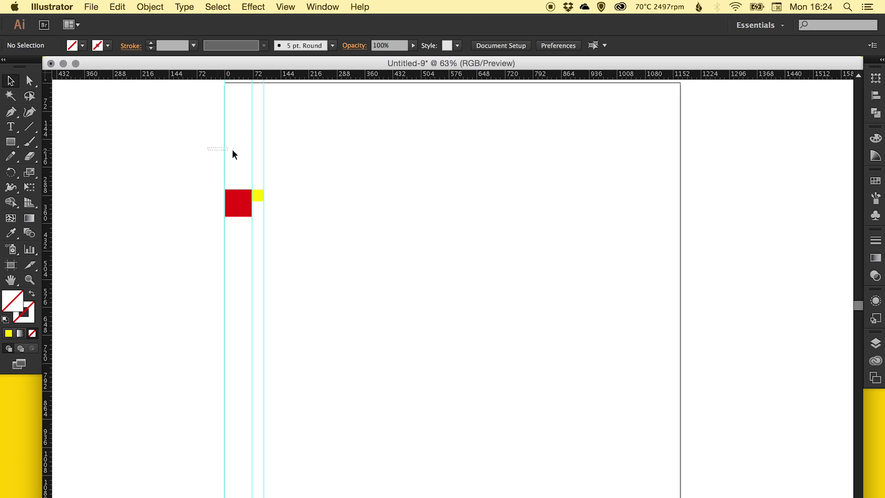
drag(232, 151, 288, 161)
shift+click(224, 156)
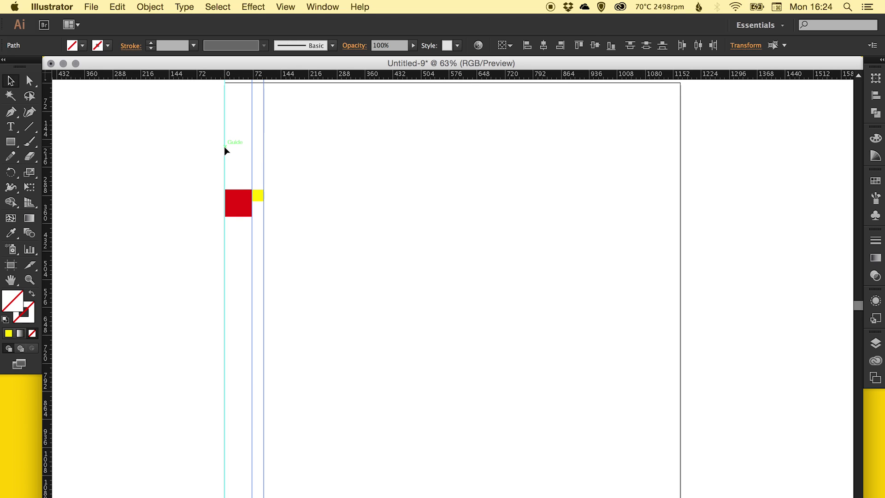
shift+click(225, 139)
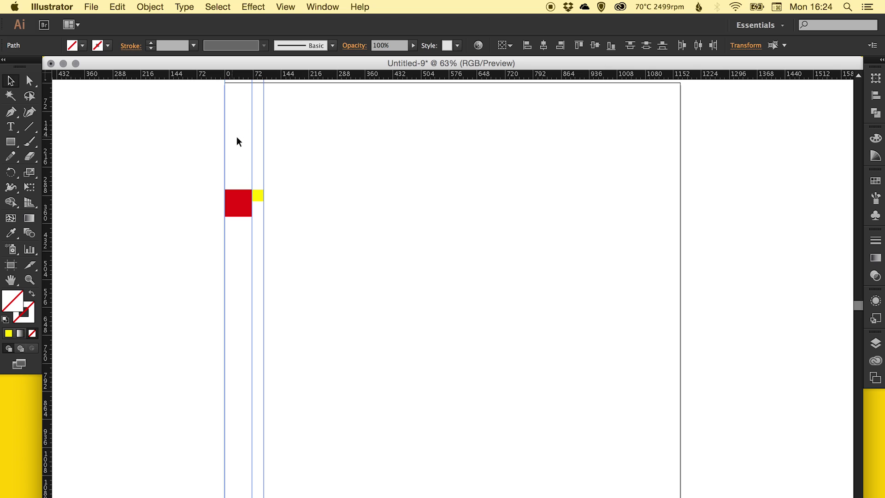
drag(224, 139, 262, 143)
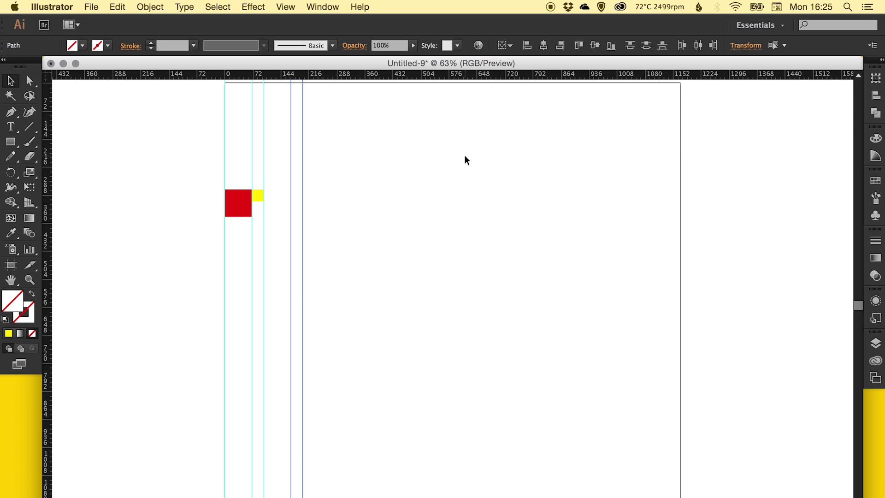
- Repeat the copy with Cmd+D five times so guide pairs reach about 1170 and 1200 px
key(super+d)
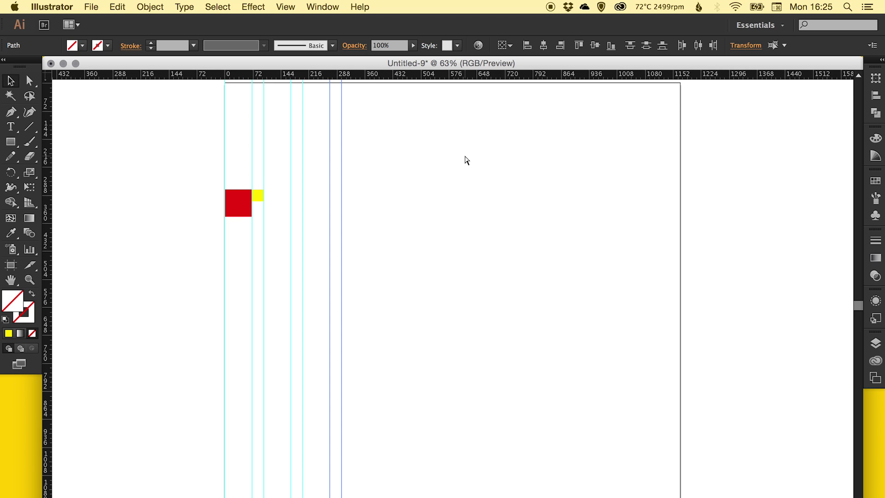
key(super+d)
key(super+d)
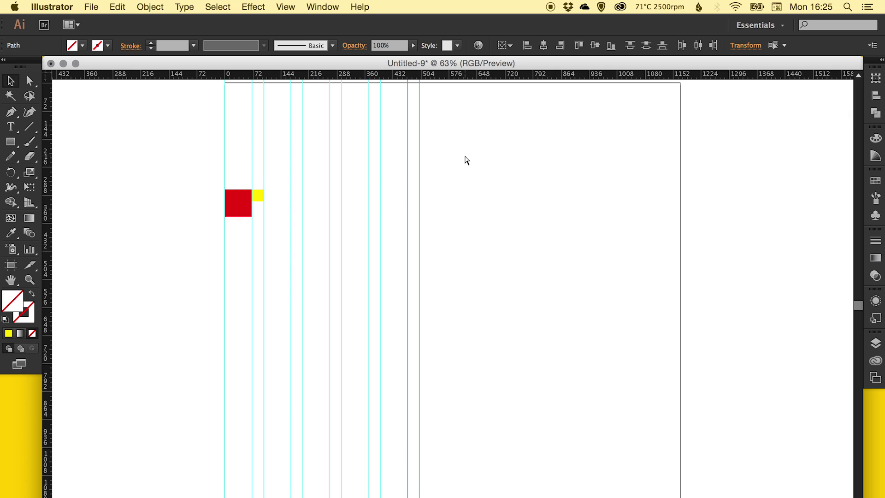
key(super+d)
key(super+d)
key(super+d)
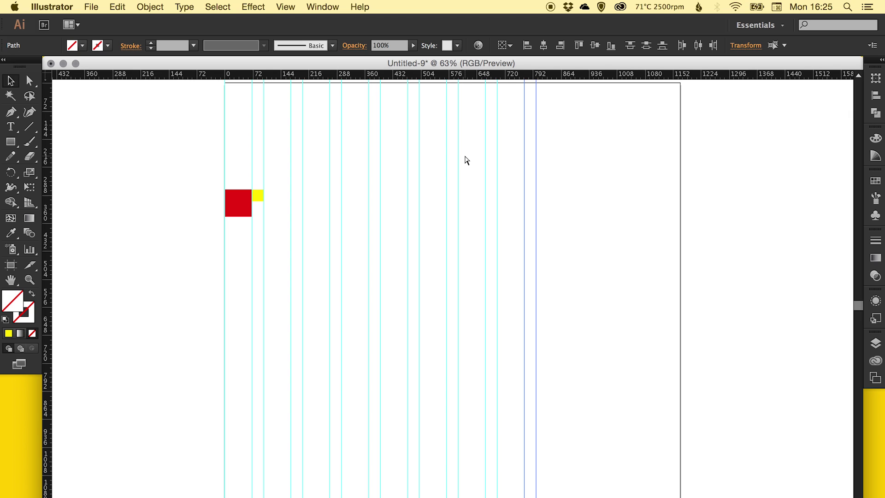
key(super+d)
key(super+d)
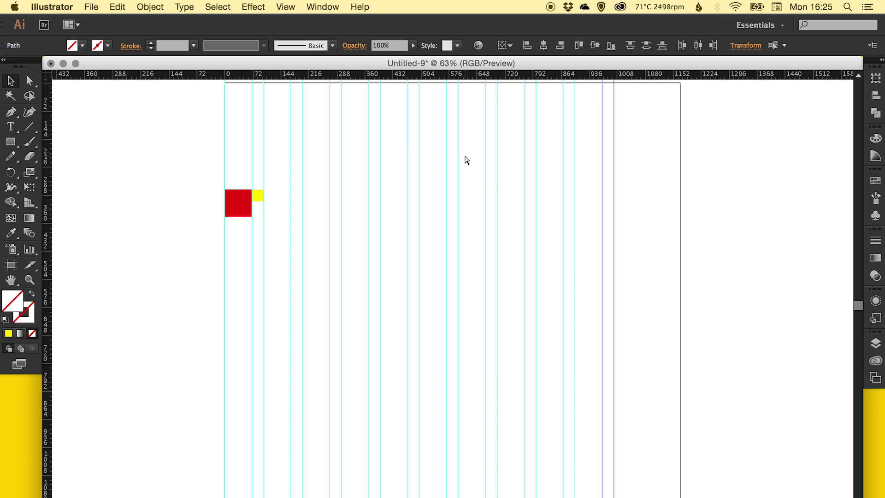
key(super+d)
key(super+d)
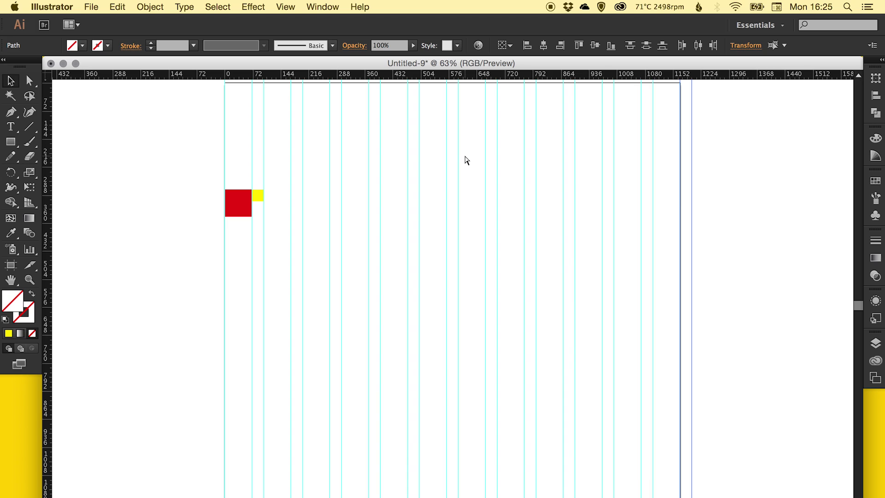
click(720, 210)
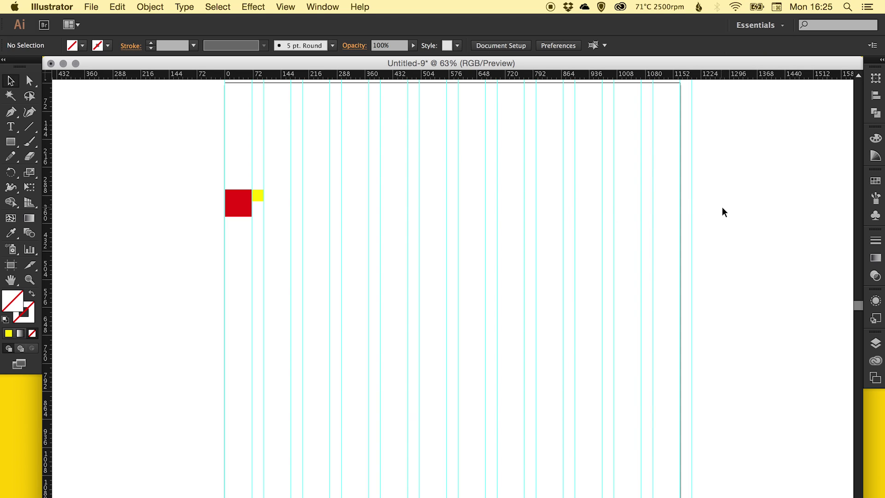
- Zoom in and inspect the guides at the artboard's right edge beyond 1170 px
key(z)
drag(635, 169, 689, 207)
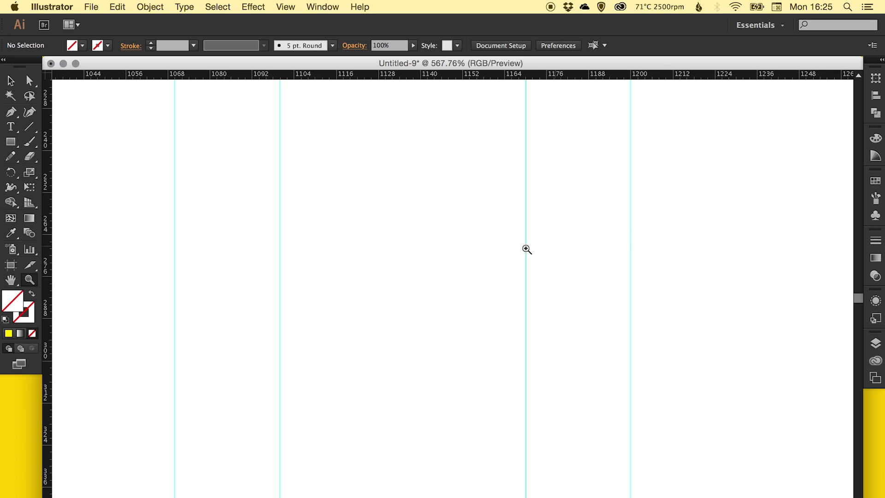
key(v)
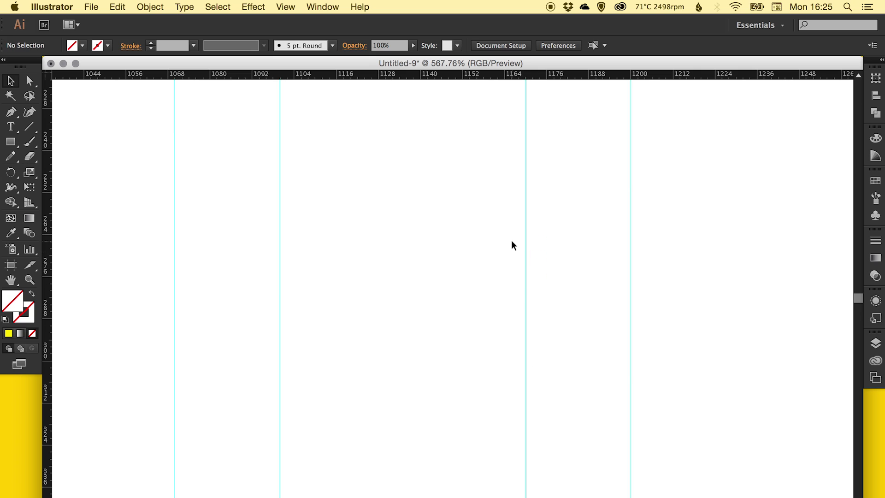
key(super+minus)
key(super+minus)
key(super+minus)
key(super+minus)
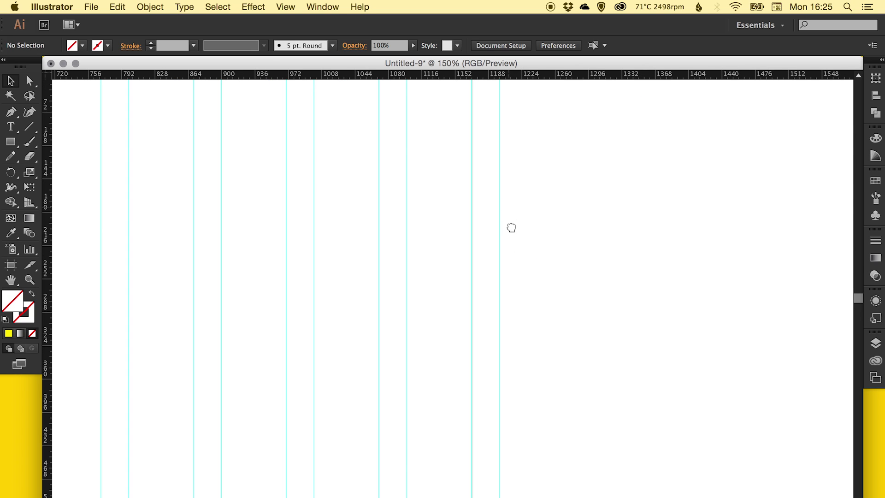
drag(511, 228, 511, 279)
scroll(502, 193, up, 2)
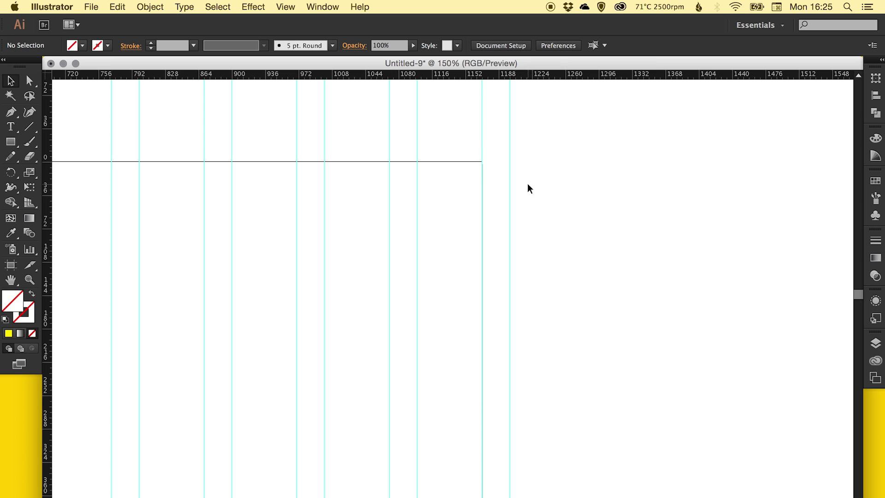
drag(501, 201, 505, 185)
click(505, 185)
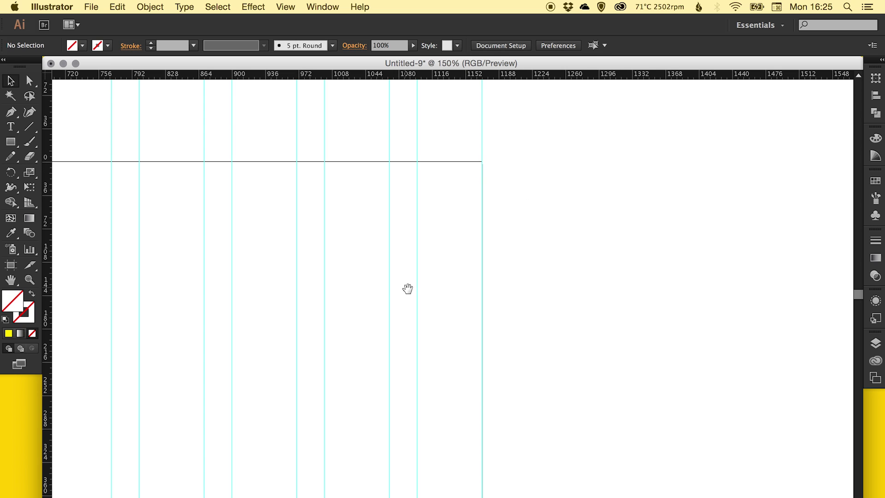
- Pan back to the left side and select both the red and yellow squares
drag(405, 288, 648, 264)
drag(278, 285, 635, 244)
click(178, 375)
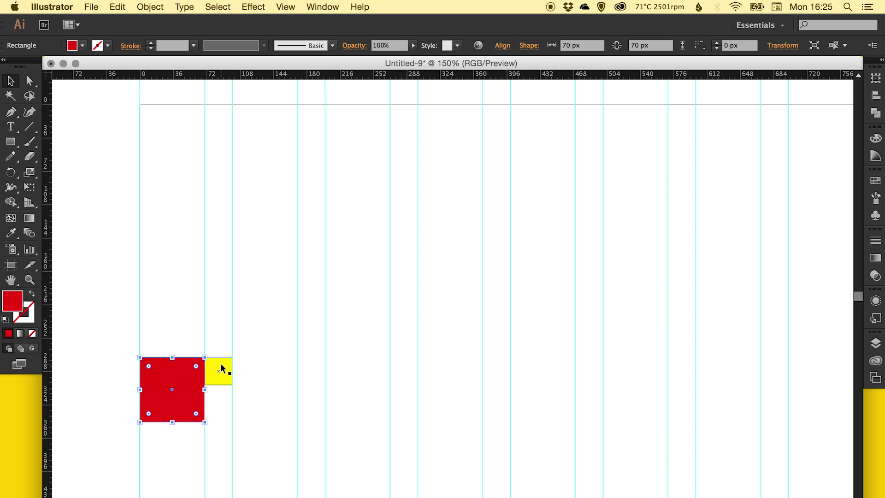
shift+click(232, 357)
key(Delete)
scroll(232, 356, down, 3)
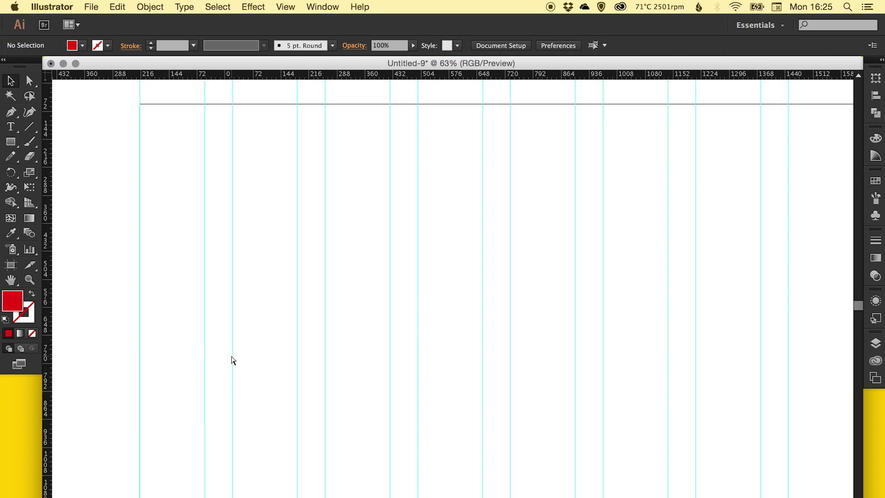